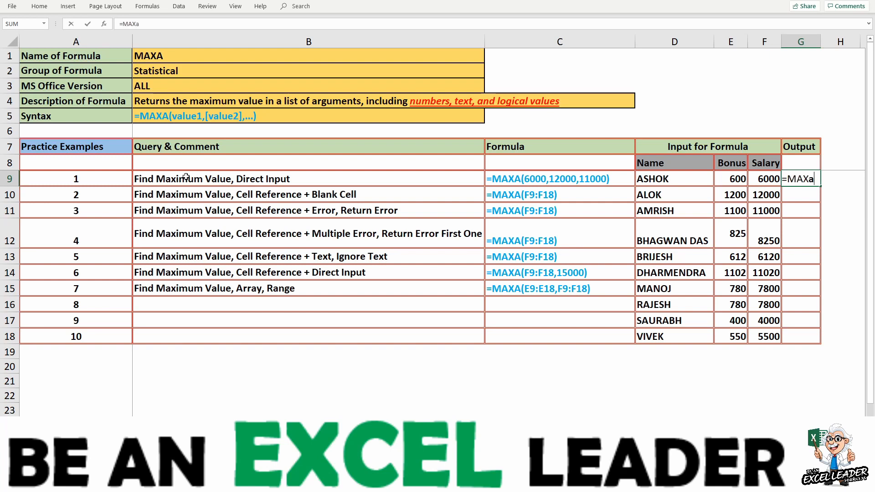
- Complete the formula in G9 as =MAXA(6000,12000,11000) for the direct-input example
key("Tab")
type("6000,12000,11000)")
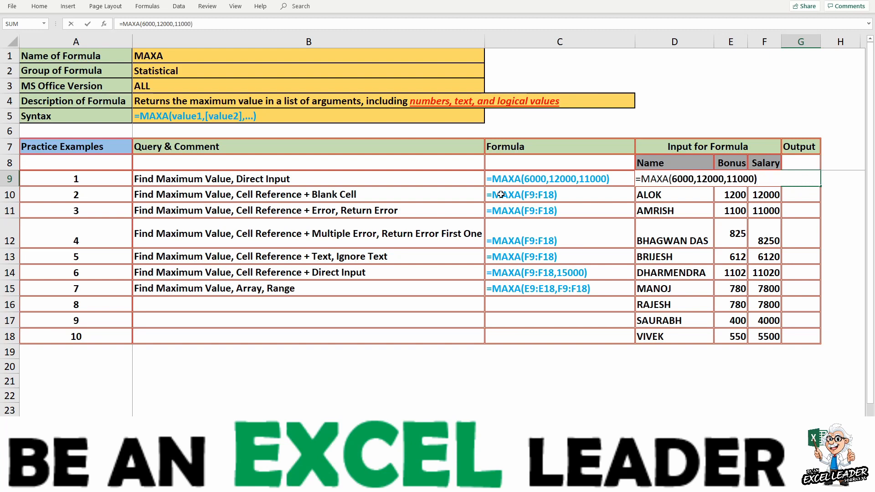
key("Return")
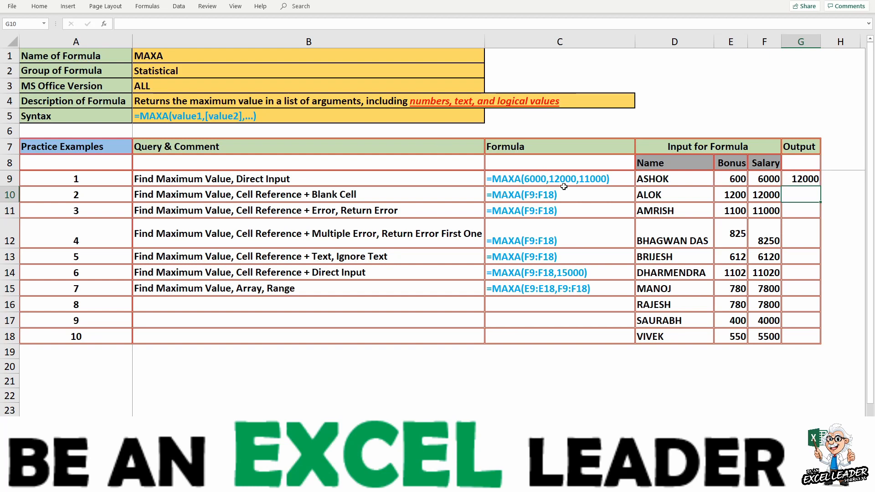
- Add the quoted text "R" as a fourth argument to the MAXA formula in G9
left_click(802, 179)
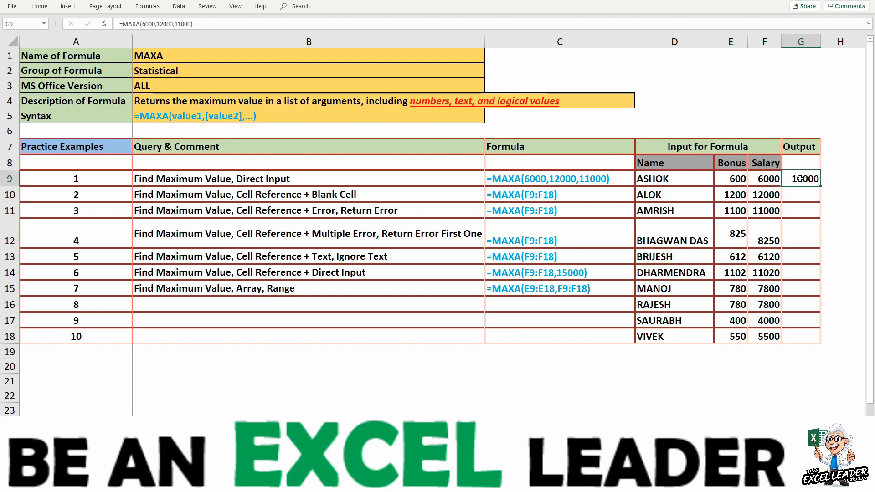
key("F2")
key("Left")
type(",")
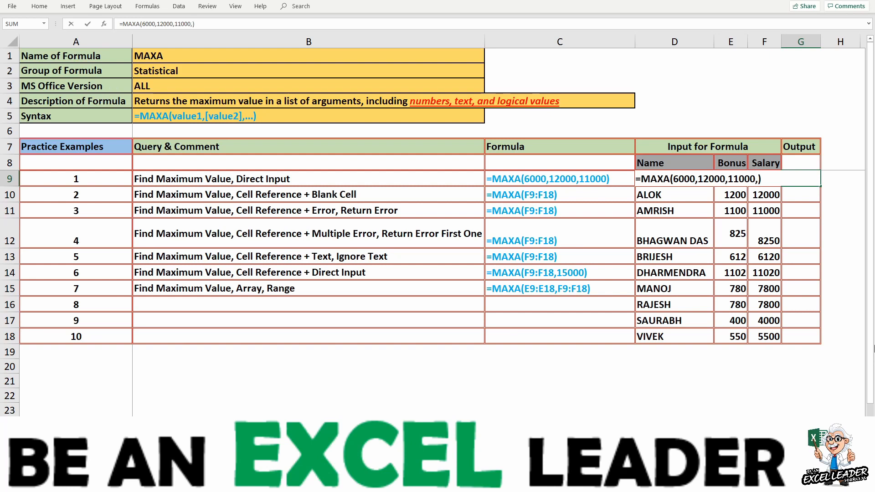
type("R")
left_click(431, 272)
left_click(759, 179)
type("\"")
key("Right")
type("\"")
key("Return")
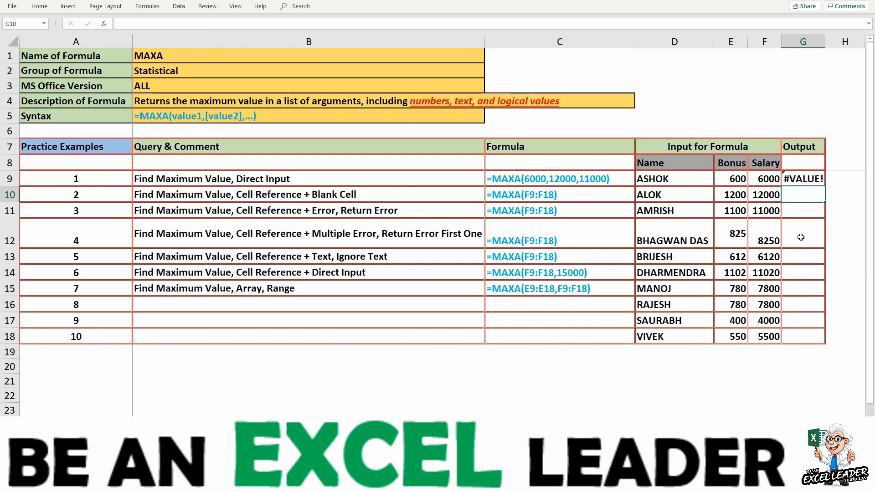
- Remove the "R" argument and its comma from the MAXA formula in G9
left_click(804, 179)
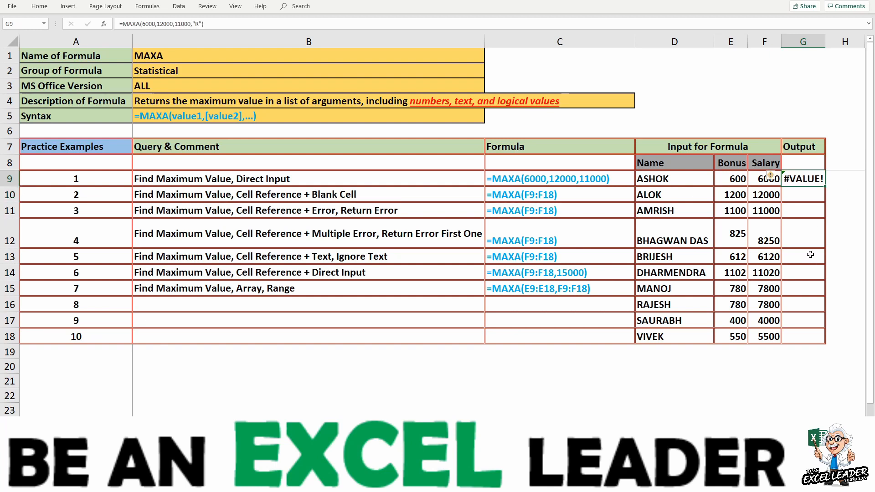
key("F2")
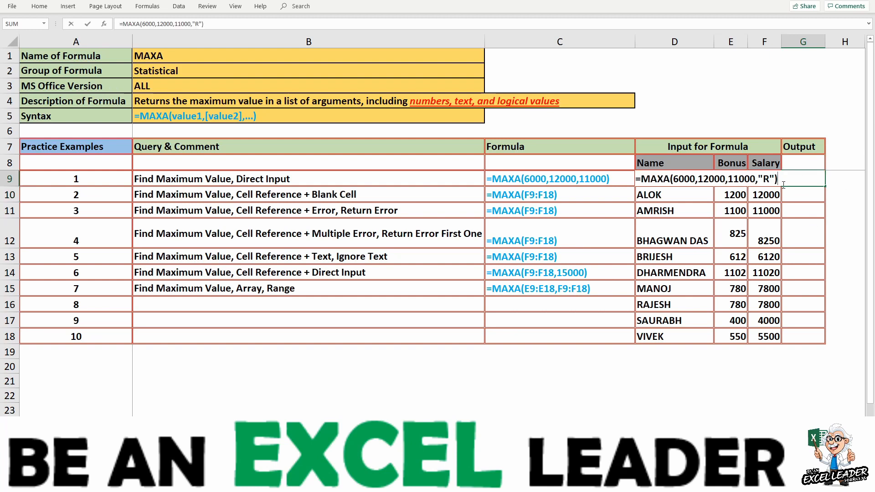
key("Left")
key("BackSpace")
key("BackSpace")
key("BackSpace")
key("BackSpace")
key("Return")
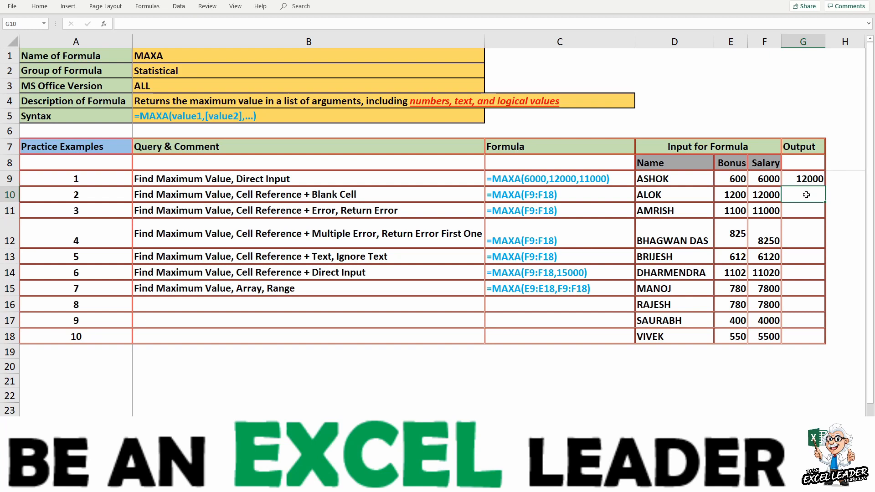
- Enter =MAXA(F9:F18) in G10 to find the maximum of the Salary column
type("=maxa")
key("Tab")
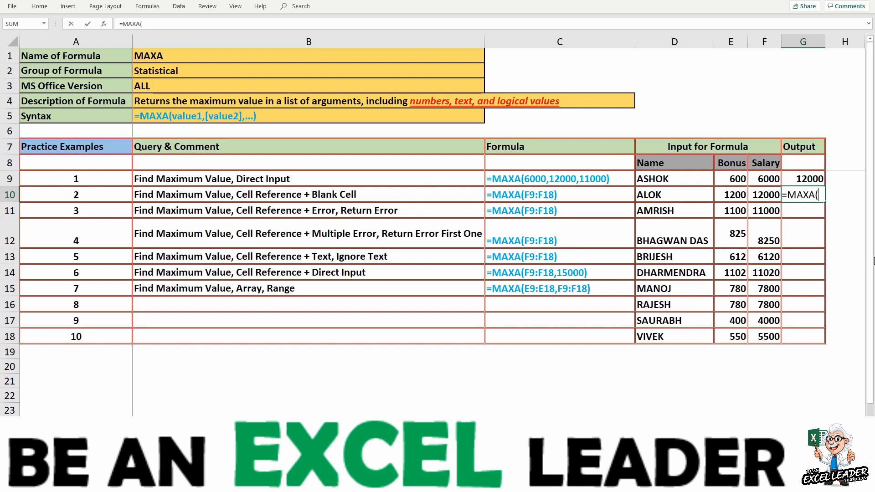
left_click(765, 182)
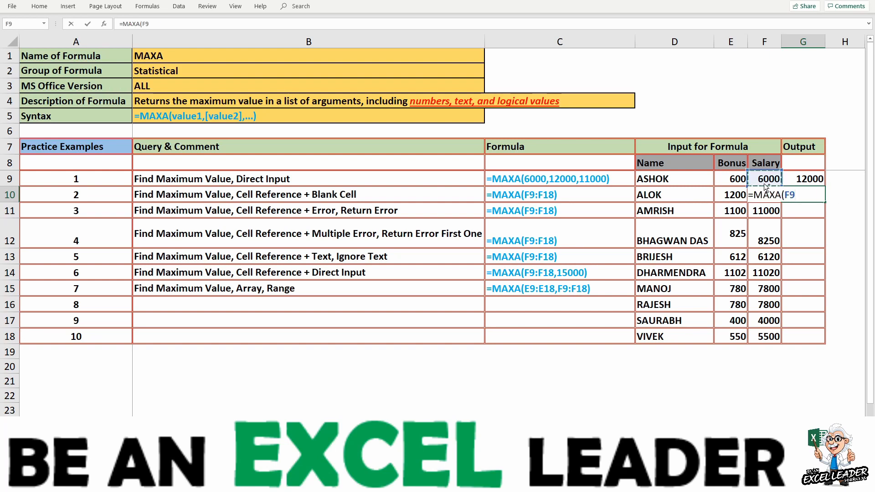
key("ctrl+shift+Down")
type(")")
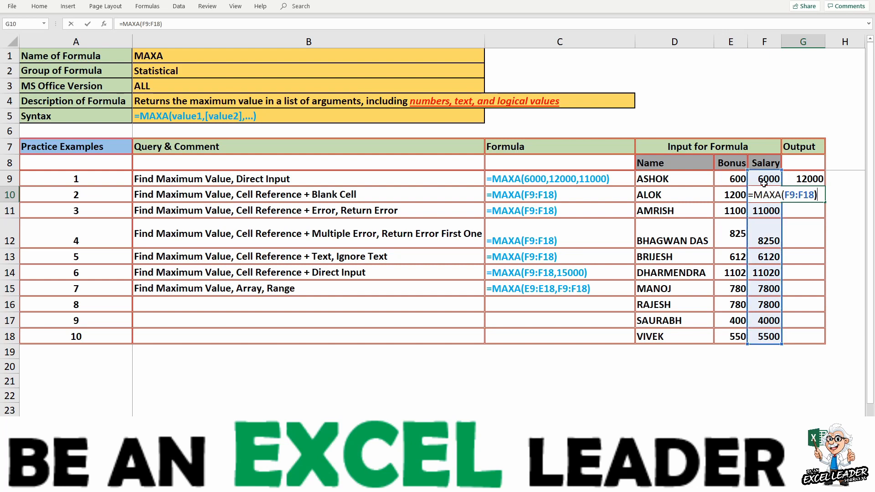
key("Return")
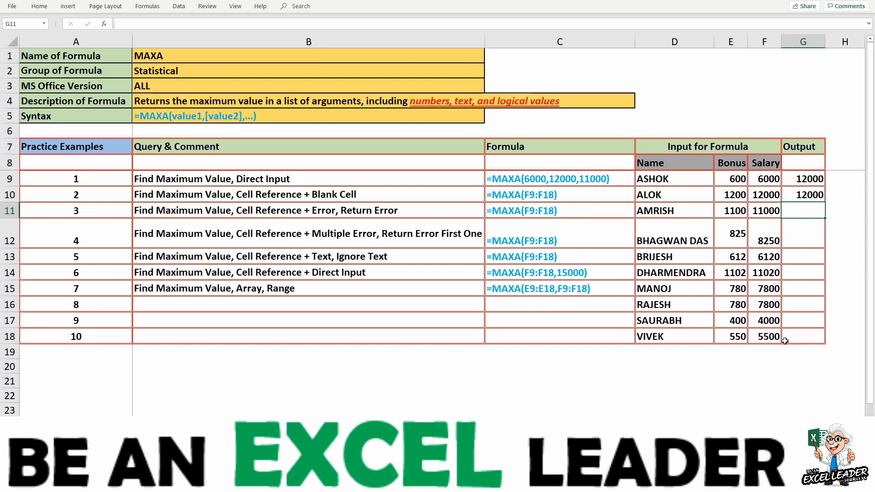
- Set the salary in F11 to 0 as a test and undo the change
left_click(768, 212)
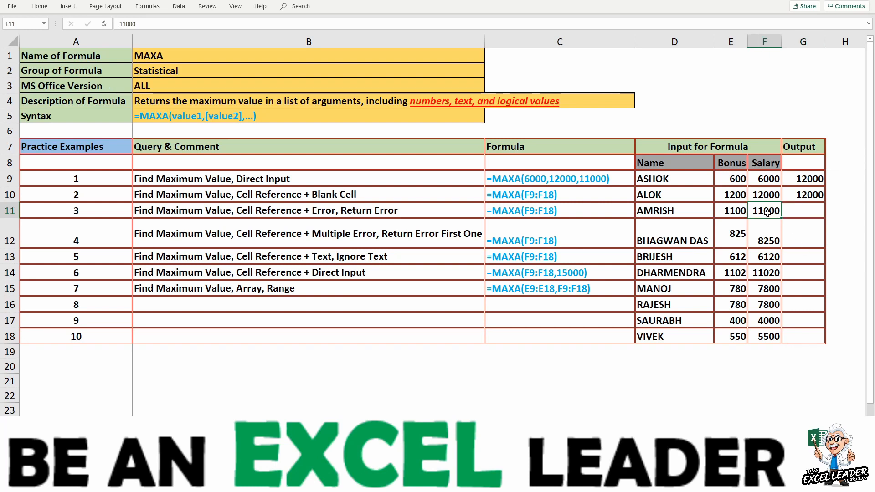
type("0")
key("Return")
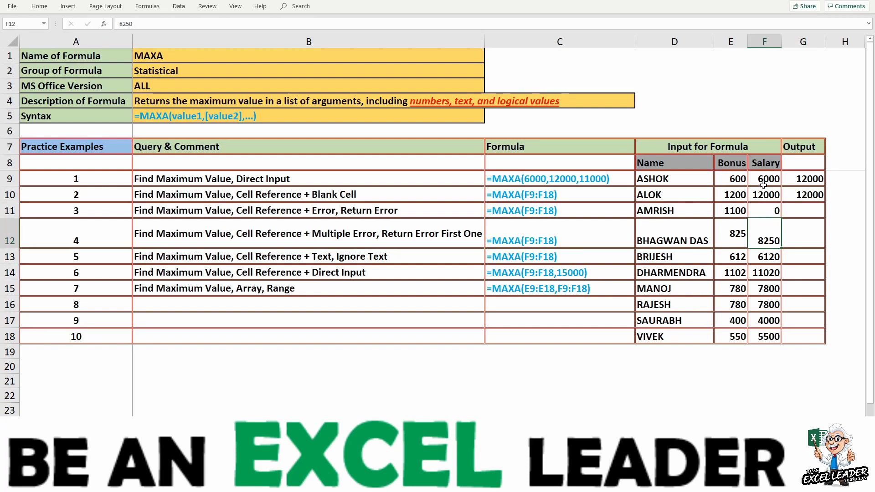
left_click(767, 210)
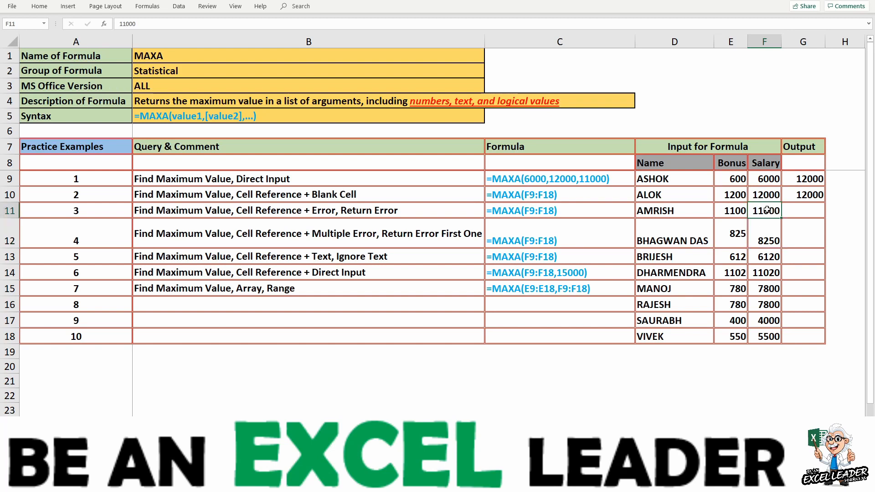
- Test the salary in F10 first as 0 and again as a blank cell, undoing each change
left_click(757, 195)
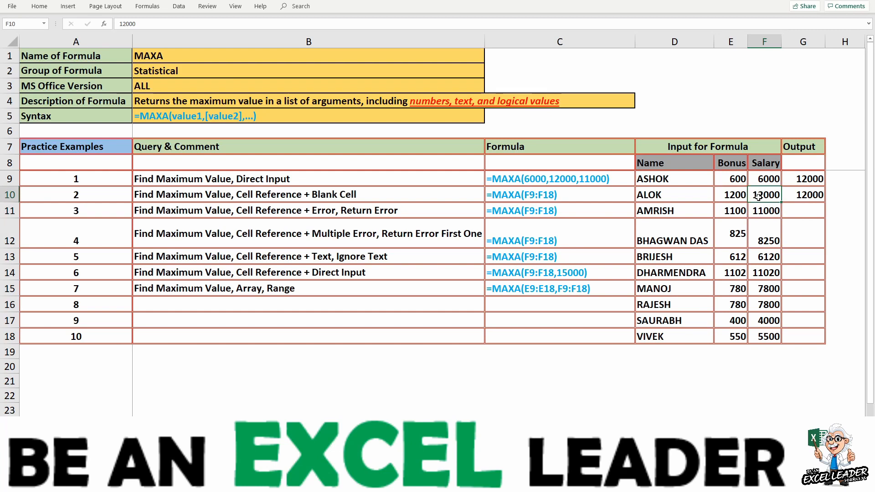
type("0")
key("Return")
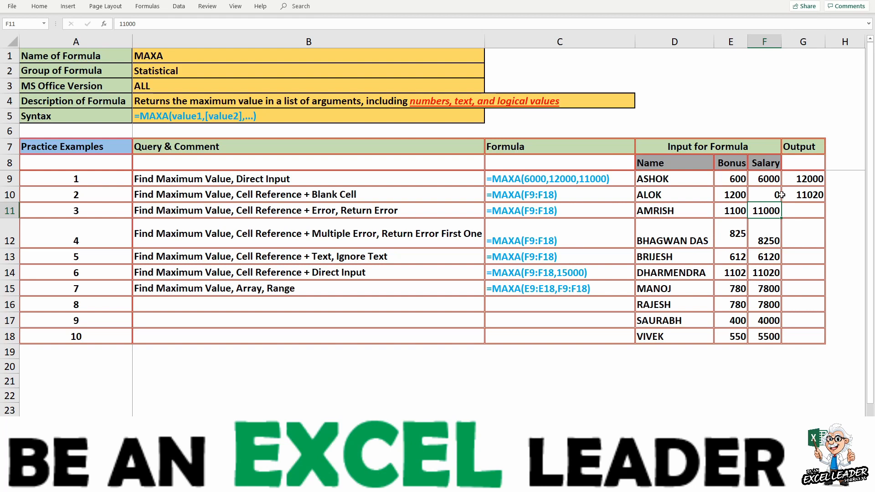
left_click(768, 196)
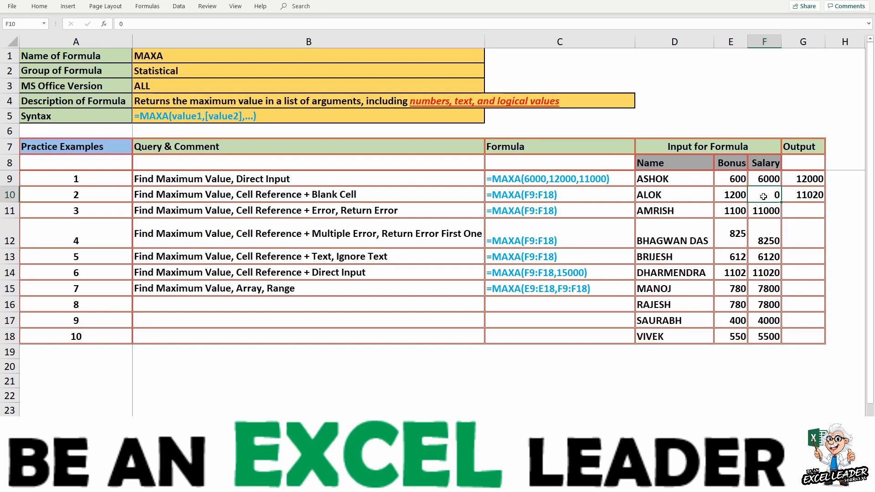
key("ctrl+z")
key("Delete")
key("ctrl+z")
- Turn the salary in F11 into the division by zero =11000/0 and undo the change
left_click(778, 214)
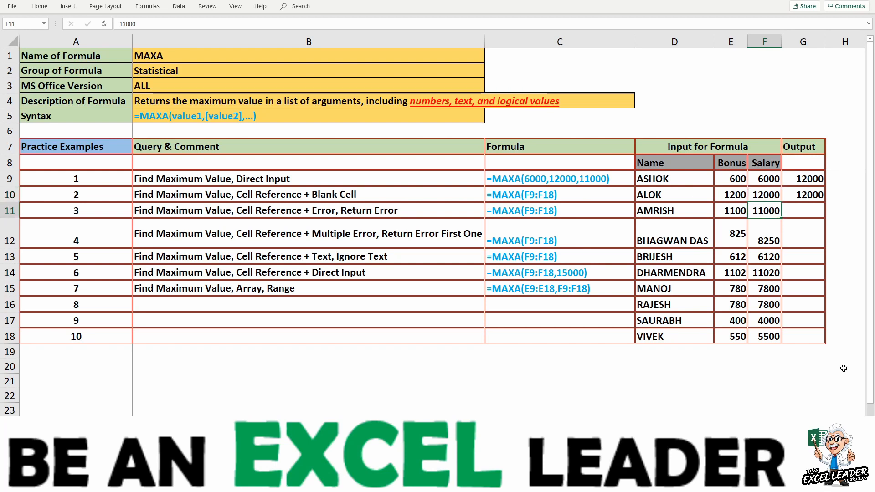
key("F2")
key("Home")
type("=")
key("Right")
key("Right")
key("Right")
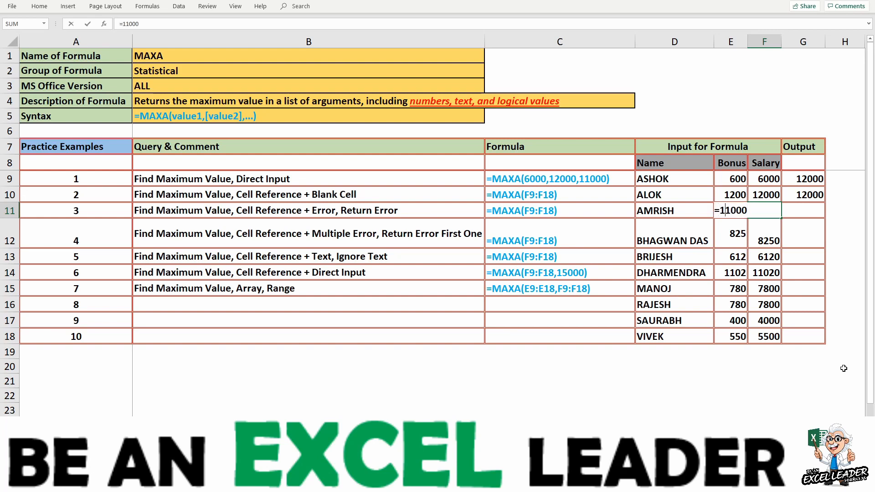
type("/0")
key("Return")
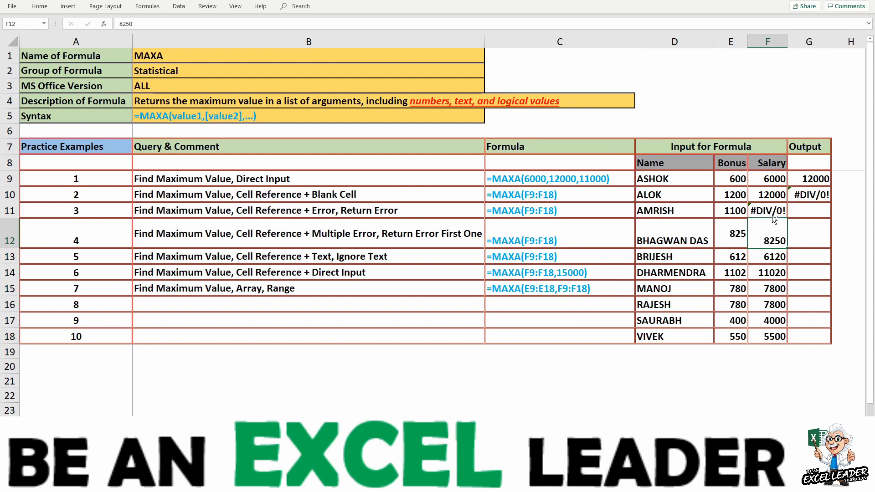
key("ctrl+z")
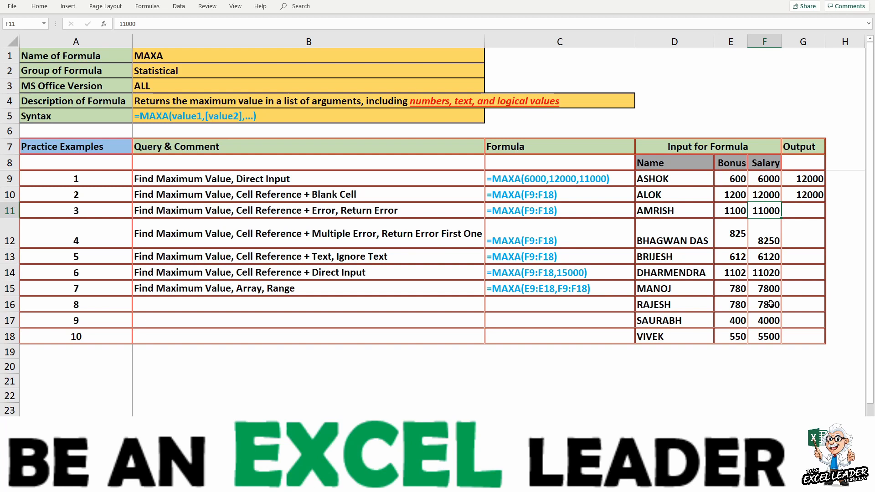
- Change the salary in F17 to the division by zero =4000/0
left_click(764, 320)
key("F2")
key("Left")
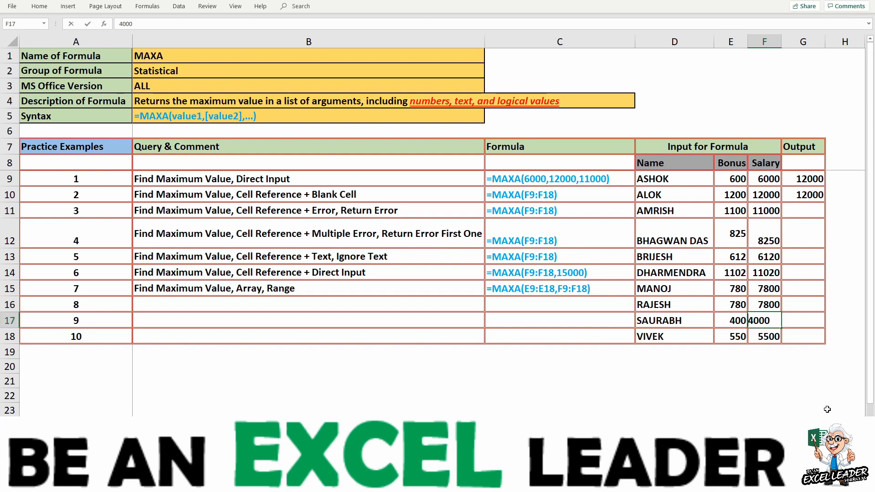
type("=4000/0")
key("Return")
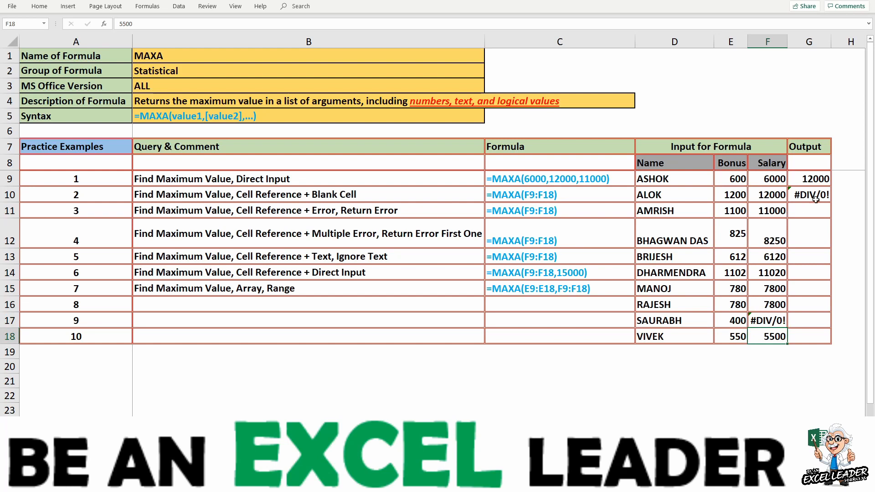
- Enter the #N/A error in F9 and undo the error entries in both F9 and F17
left_click(769, 181)
type("#")
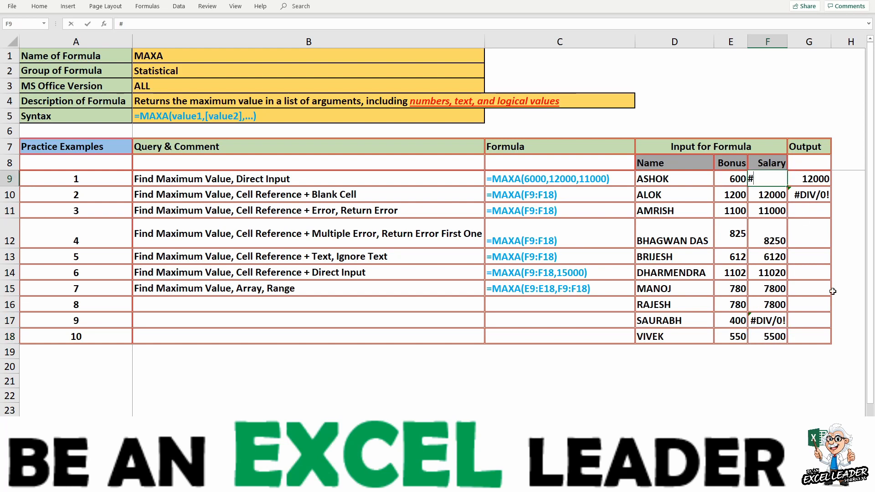
type("n/a")
key("Return")
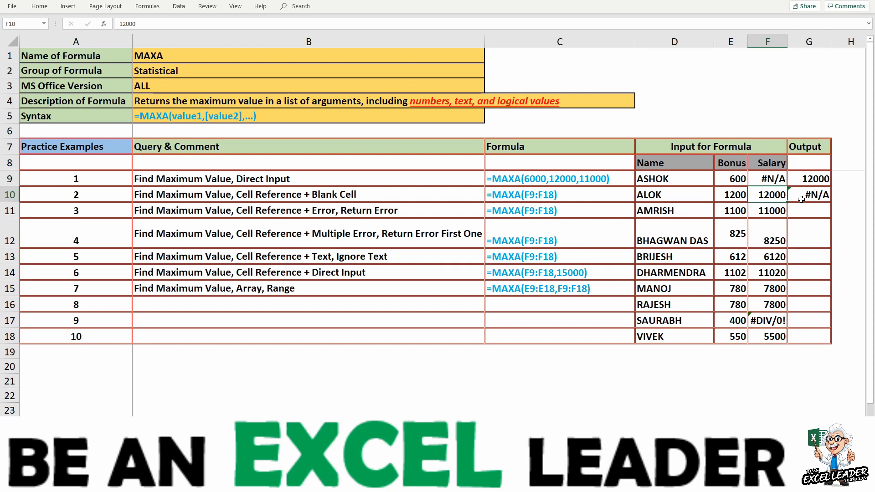
key("ctrl+z")
key("ctrl+z")
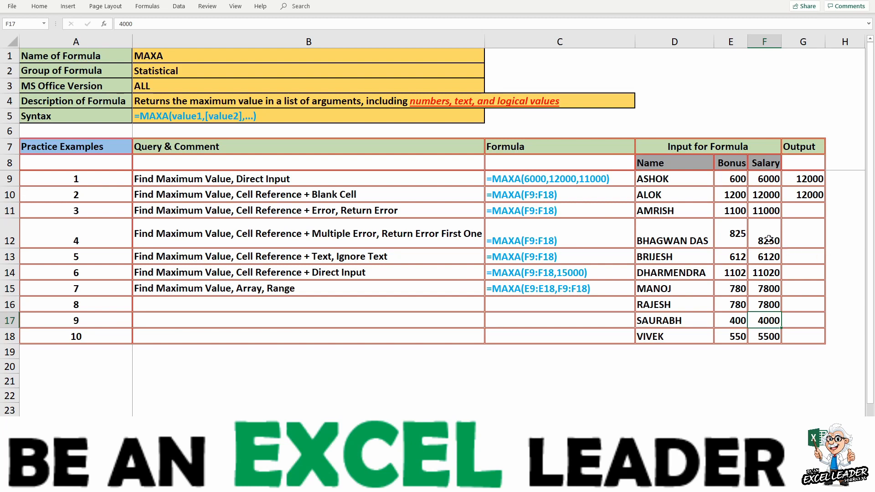
- Replace the salaries in F11 and F10 with the word TEXT
left_click(764, 212)
type("TEXT")
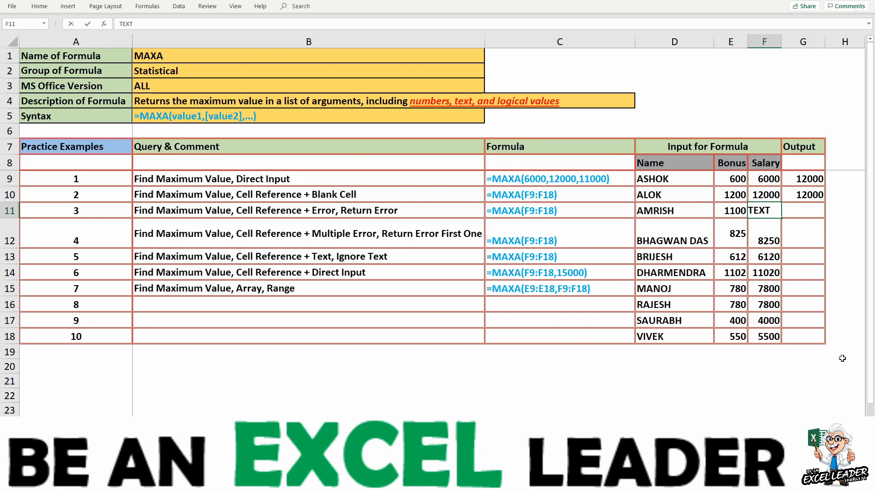
key("Return")
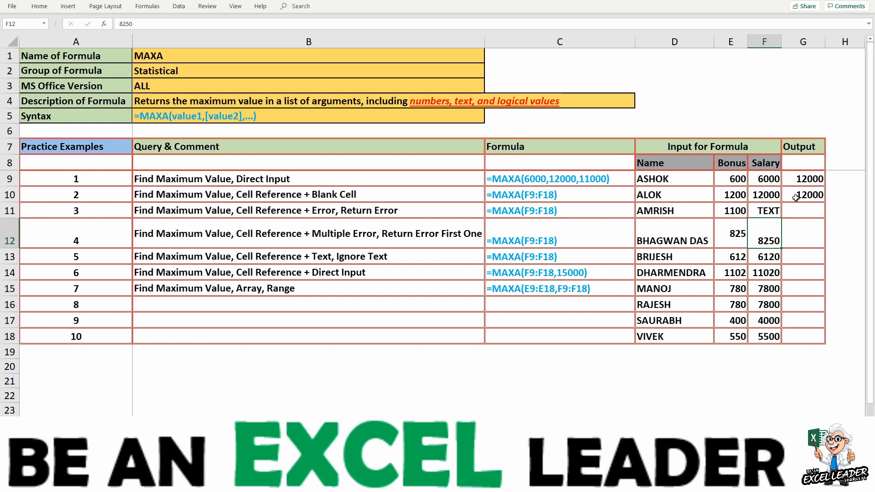
left_click(770, 200)
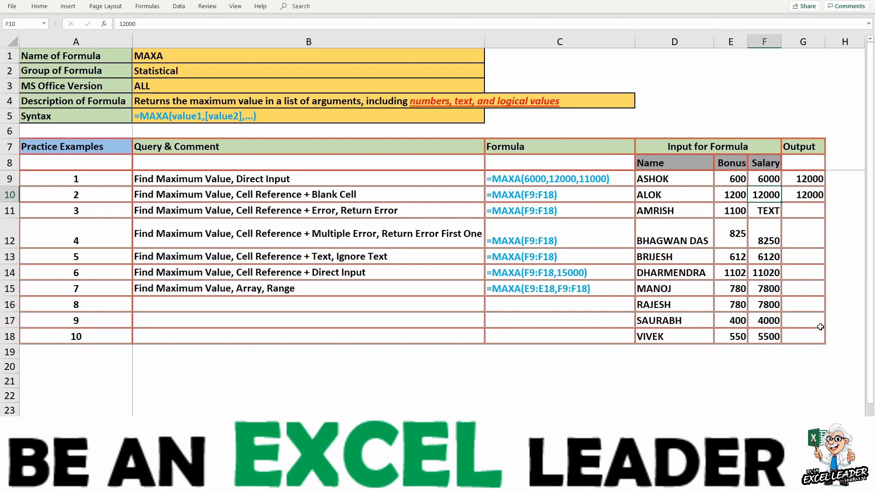
type("TEXT")
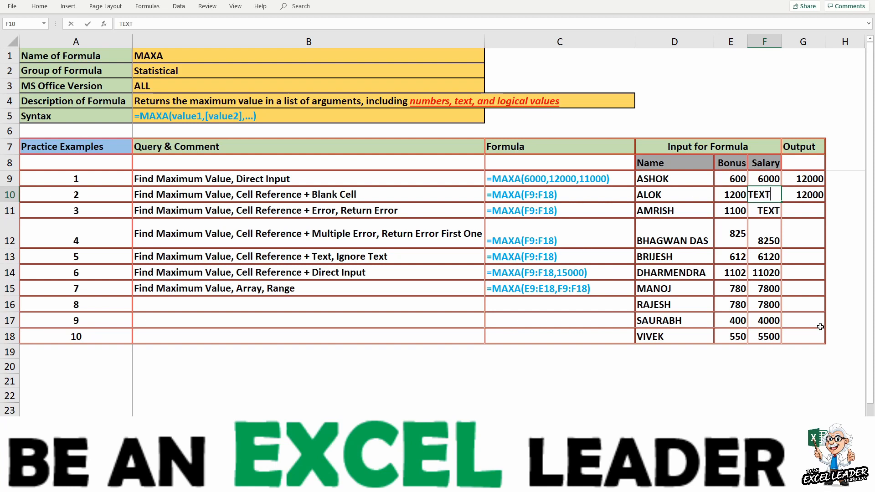
key("Return")
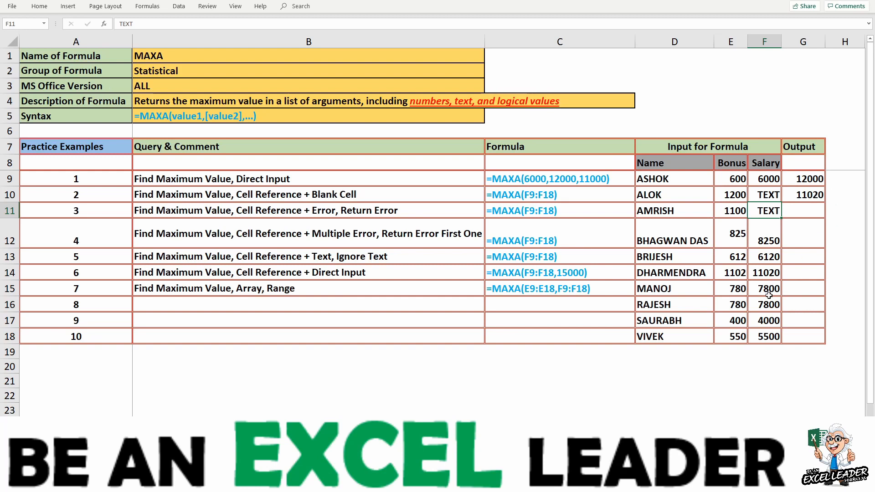
- Select the salaries F9:F18 and undo both TEXT entries in the column
left_click_drag(769, 181, 760, 335)
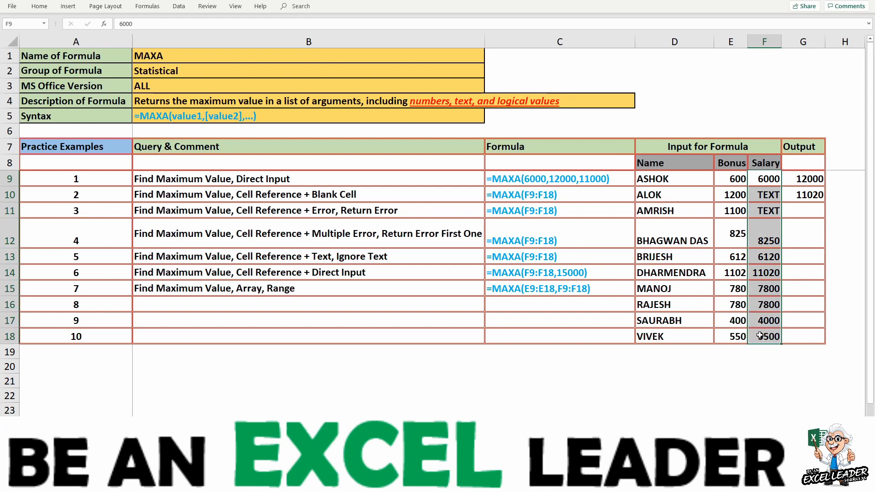
key("ctrl+z")
key("ctrl+z")
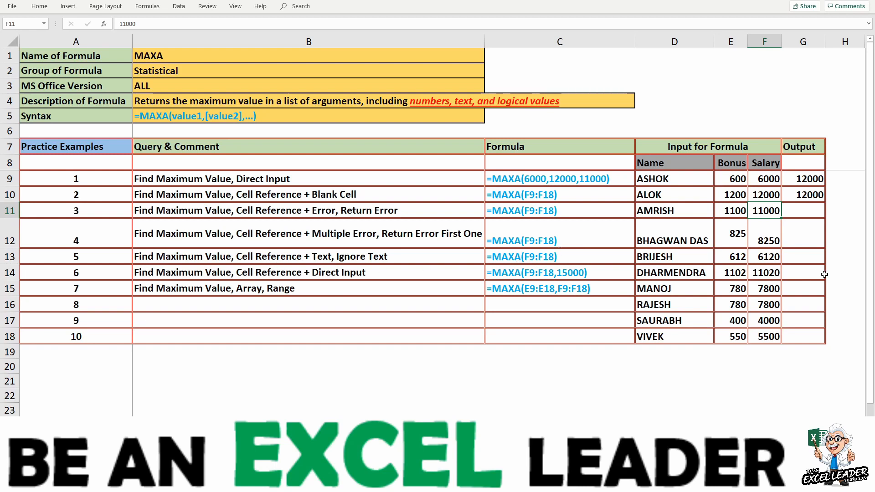
- Enter =MAXA(F9:F18,20000) in G14 to combine the salary range with a direct input
left_click(794, 294)
left_click(793, 276)
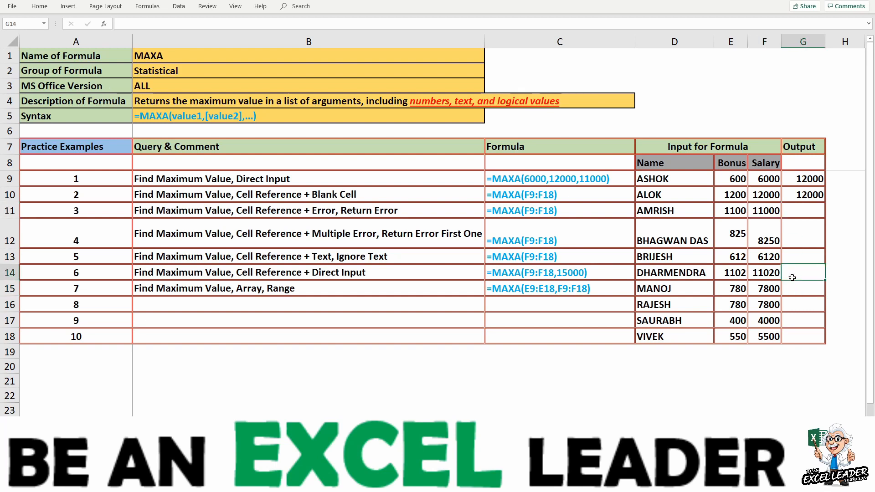
type("=maxa")
key("Tab")
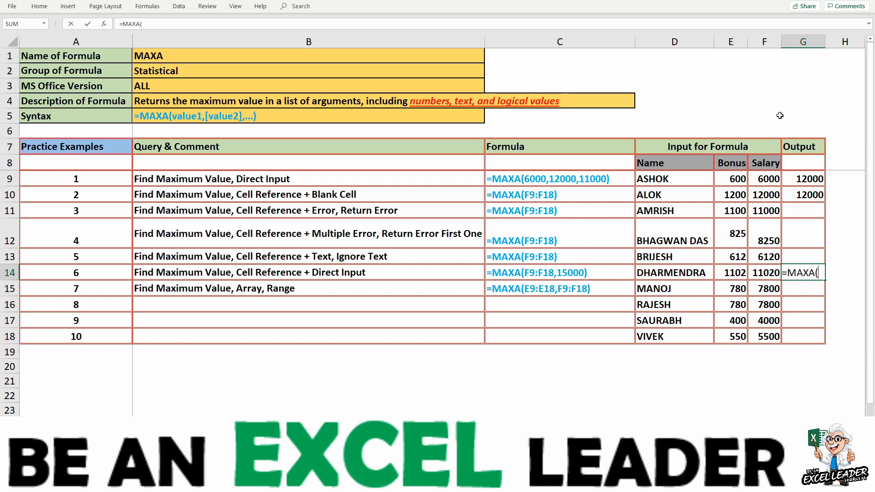
left_click(754, 180)
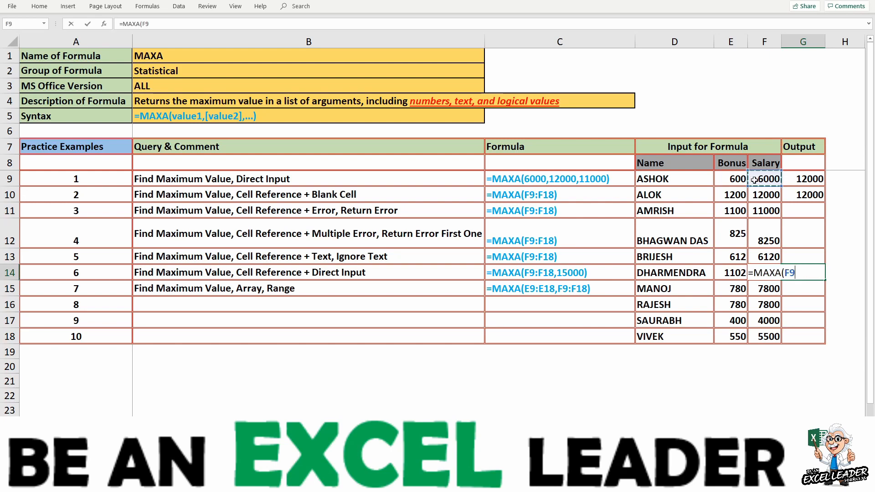
key("ctrl+shift+Down")
type(",")
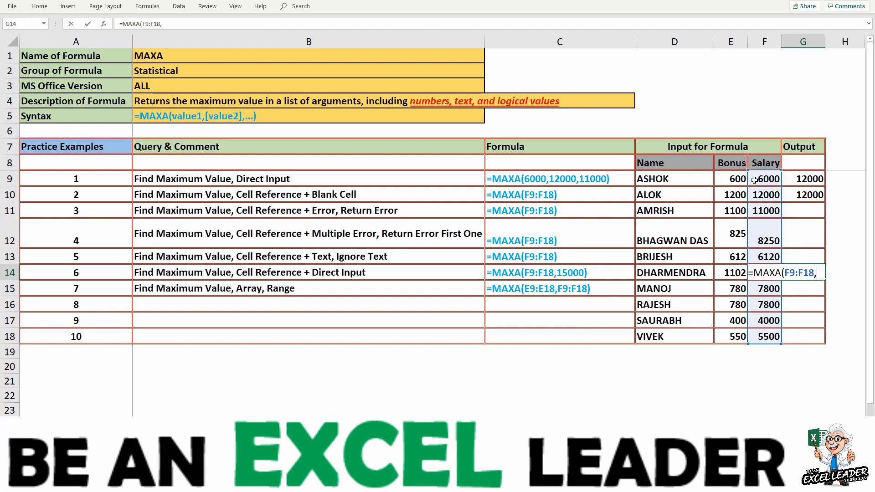
type("2000")
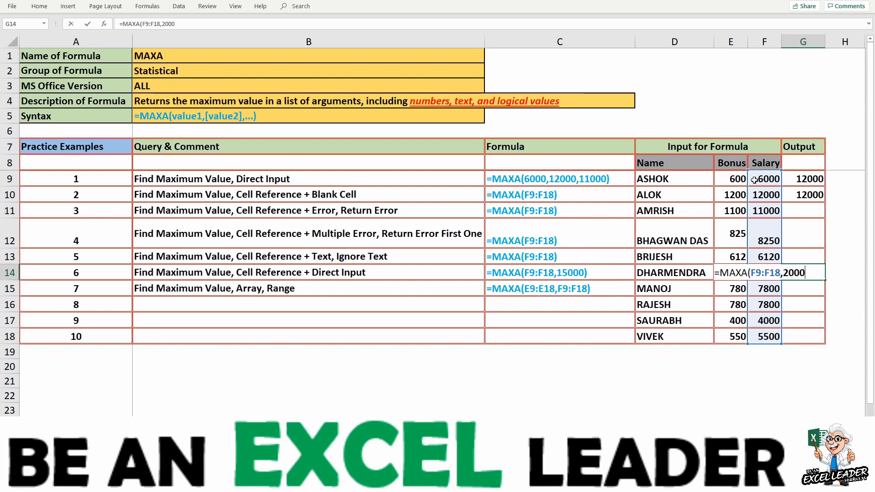
type("0")
key("Return")
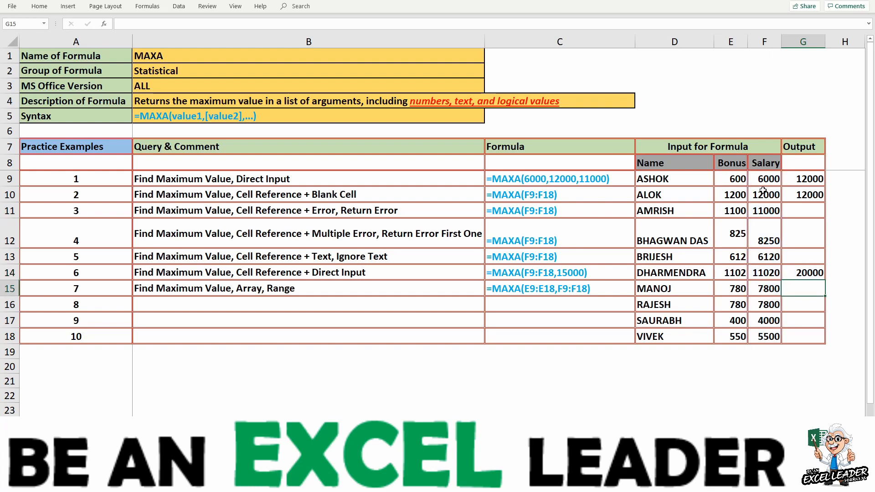
- Add the text argument "RT" to the MAXA formula in G14, making it =MAXA(F9:F18,20000,"RT")
left_click(796, 276)
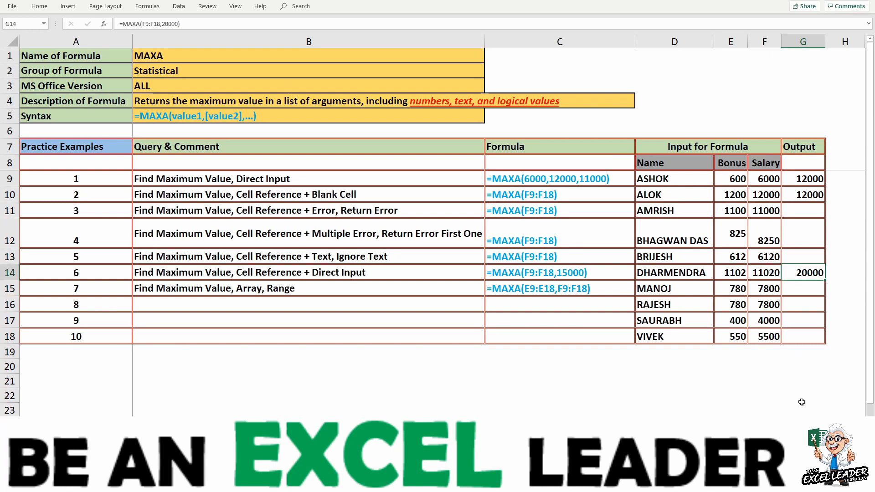
key("F2")
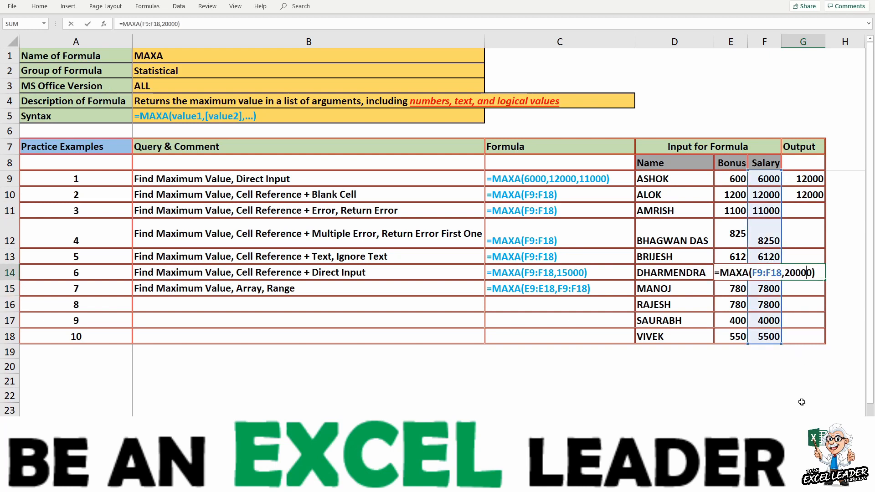
type(",\"RT")
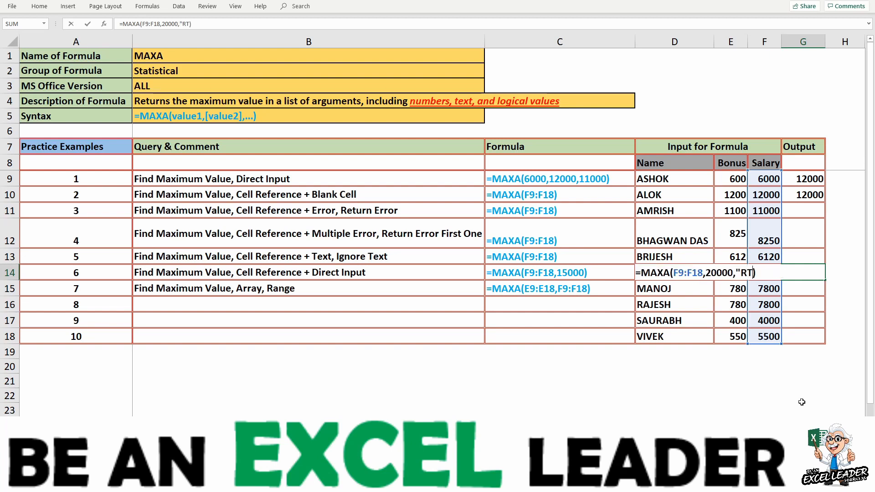
type("\"")
key("Return")
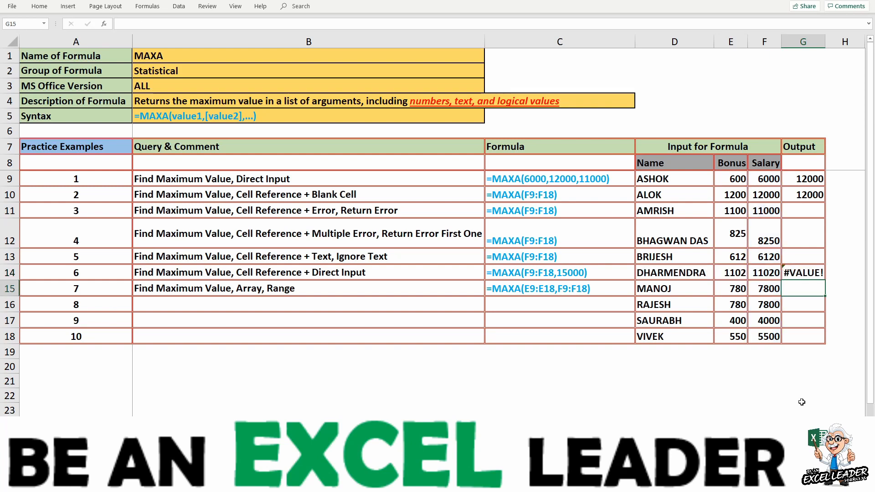
- Remove the "RT" argument from the G14 formula, leaving =MAXA(F9:F18,20000)
key("Up")
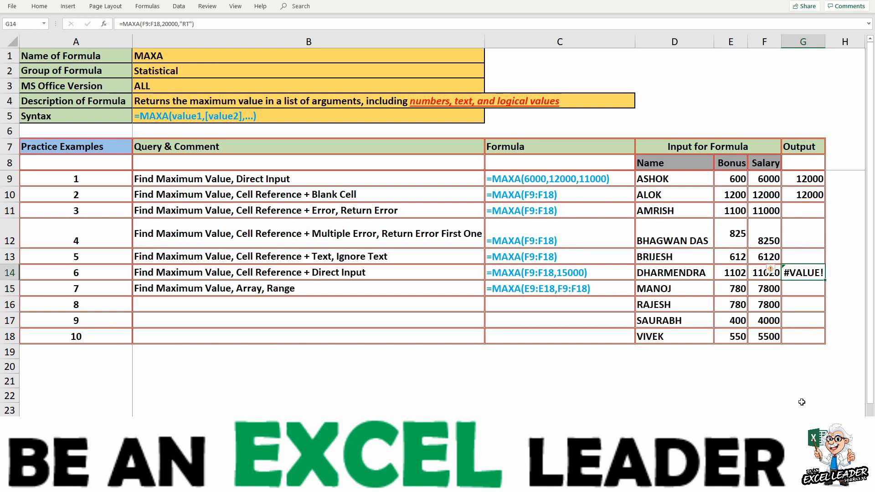
key("F2")
key("Left")
key("shift+Right")
key("shift+Right")
key("shift+Right")
key("shift+Right")
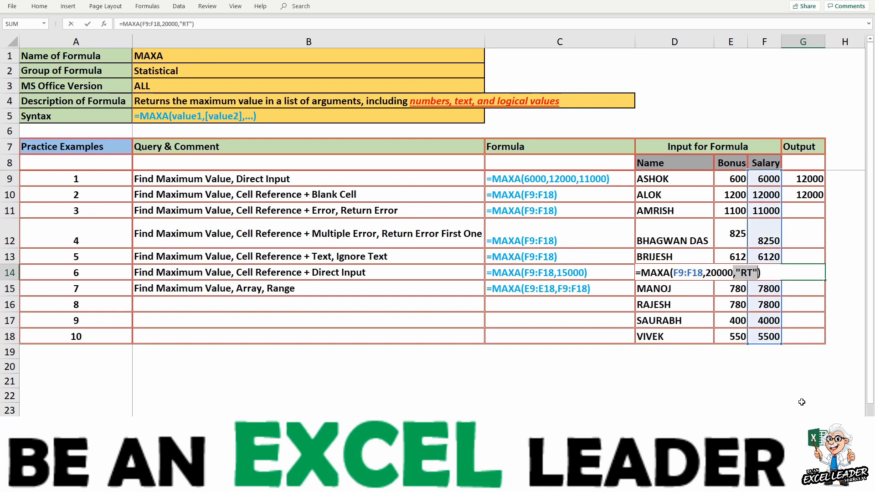
key("Delete")
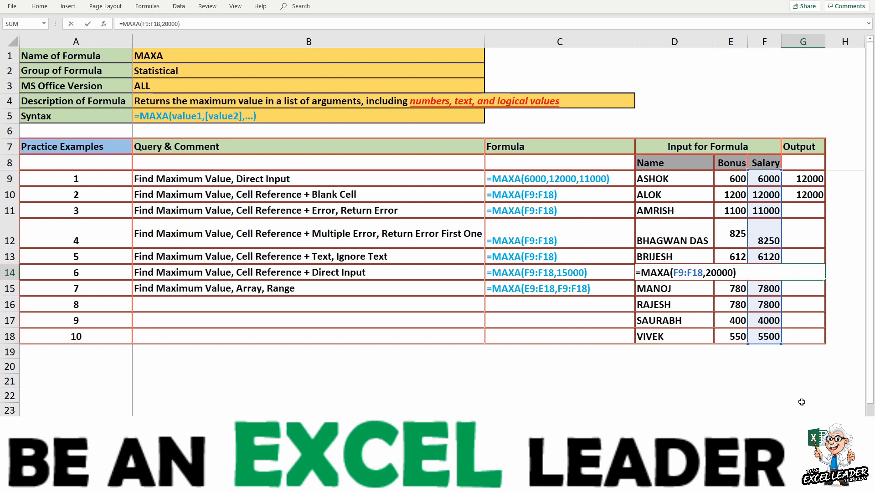
key("Return")
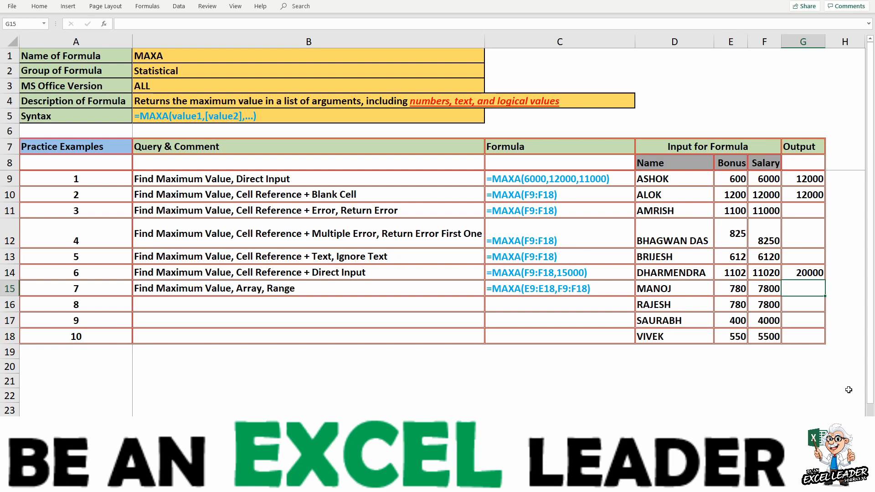
- Enter =MAXA(E9:F18) in G15, covering the bonus and salary columns as one block
type("=maxa")
key("Tab")
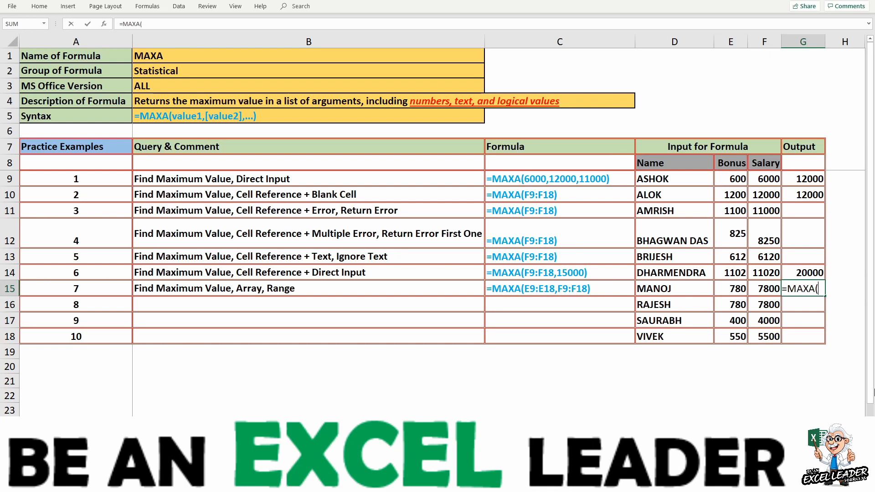
left_click(725, 177)
key("shift+Right")
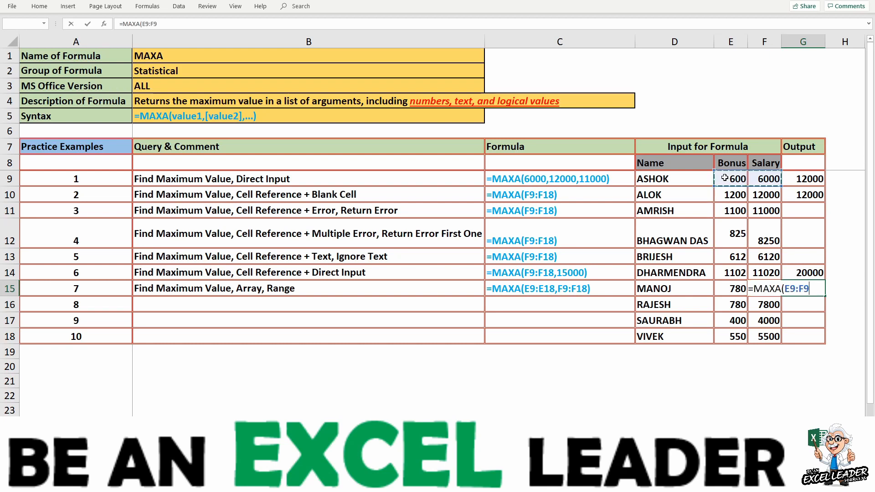
key("ctrl+shift+Down")
type(")")
key("Return")
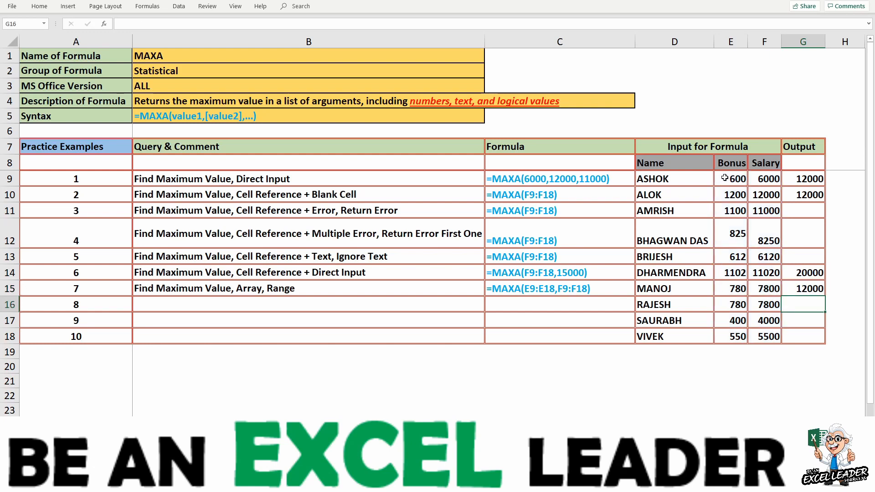
- Rewrite the G15 formula as =MAXA(E9:E18,F9:F18), with the bonus and salary columns as separate ranges
key("Up")
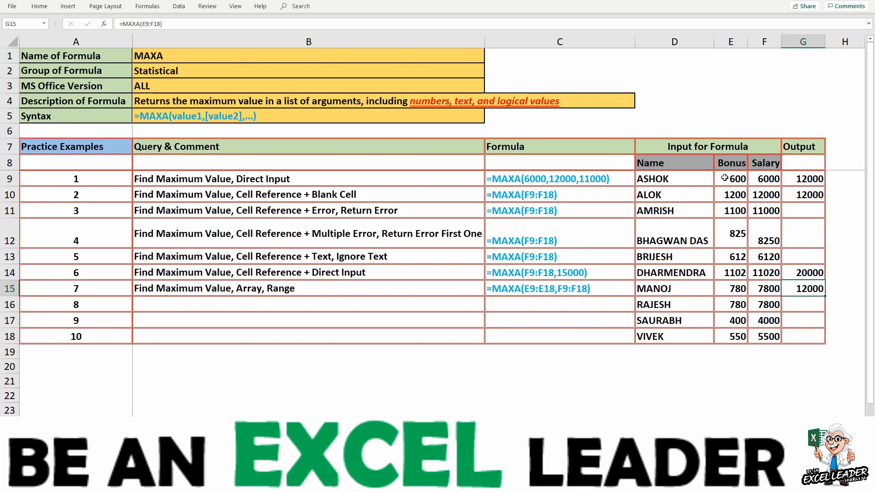
key("F2")
key("BackSpace")
key("BackSpace")
key("BackSpace")
key("BackSpace")
key("BackSpace")
key("BackSpace")
key("BackSpace")
key("BackSpace")
key("BackSpace")
key("BackSpace")
key("BackSpace")
key("BackSpace")
type("max")
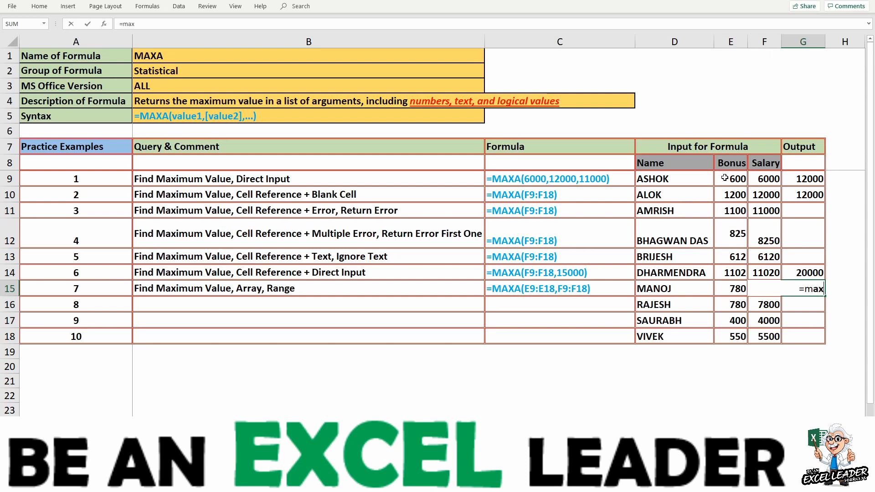
type("a")
key("Tab")
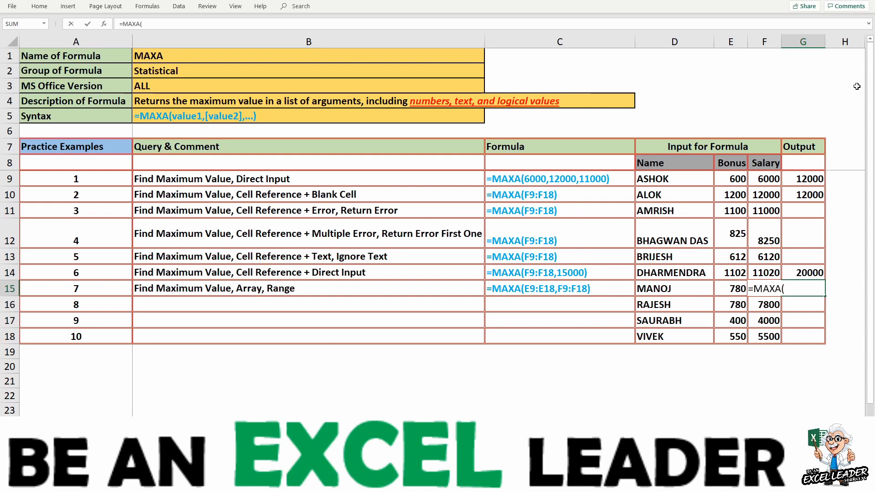
left_click(734, 179)
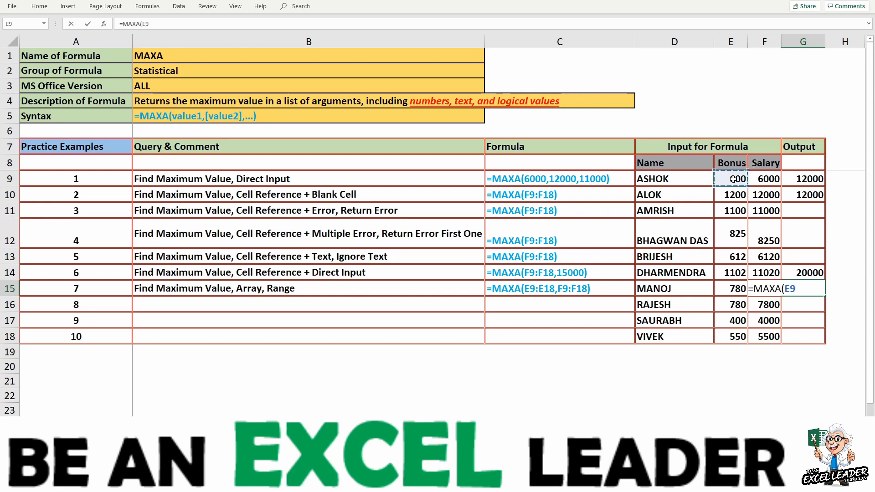
key("ctrl+shift+Down")
type(",")
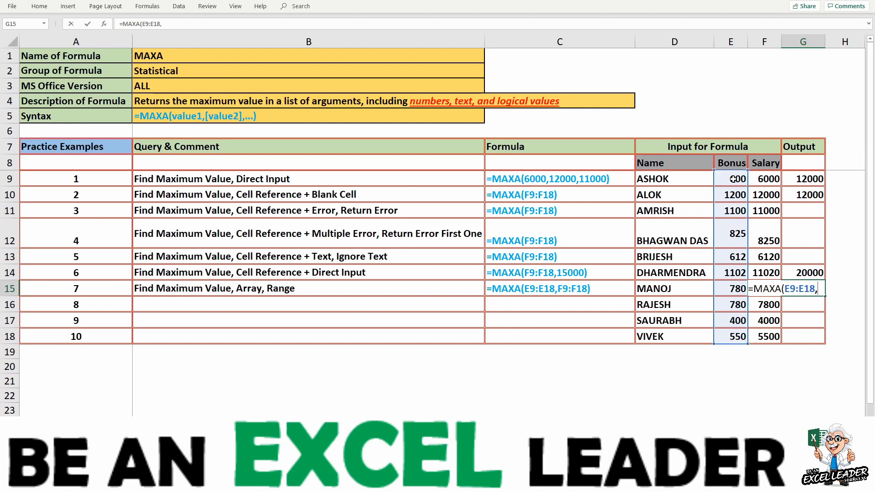
left_click(759, 176)
key("ctrl+shift+Down")
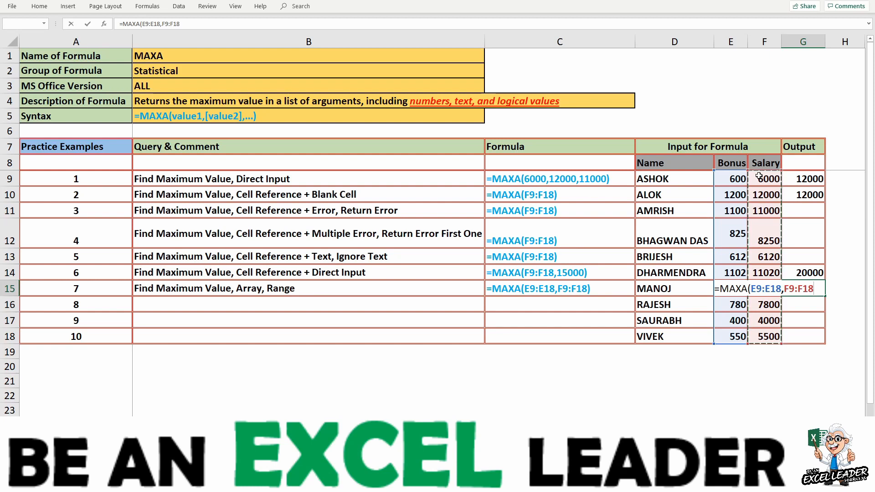
type(")")
key("Return")
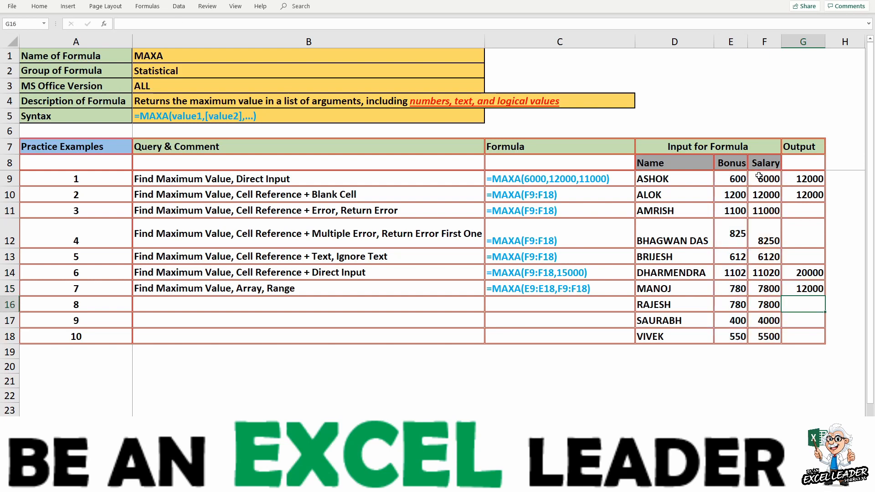